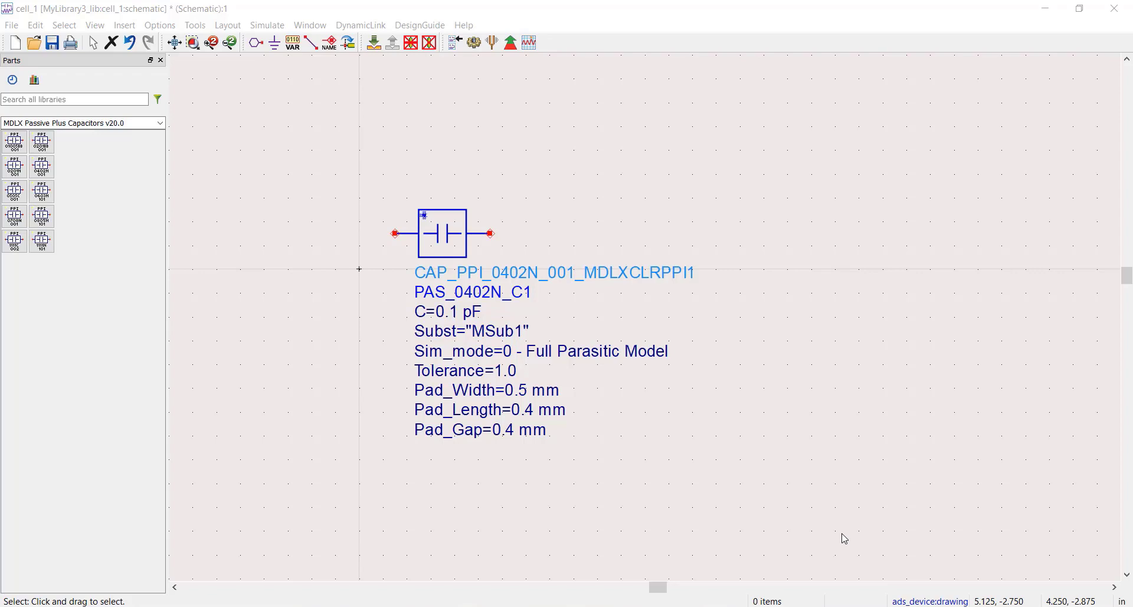
Open the 0402N capacitor's instance parameters and inspect its Sim_mode and Pad_mode settings.
double_click(463, 244)
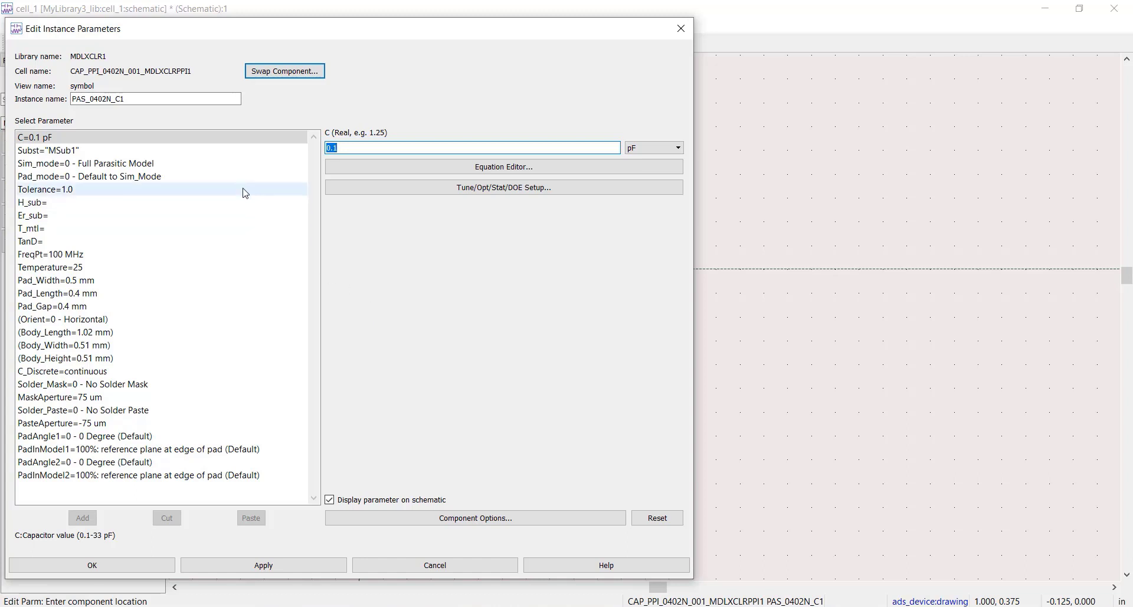
click(238, 165)
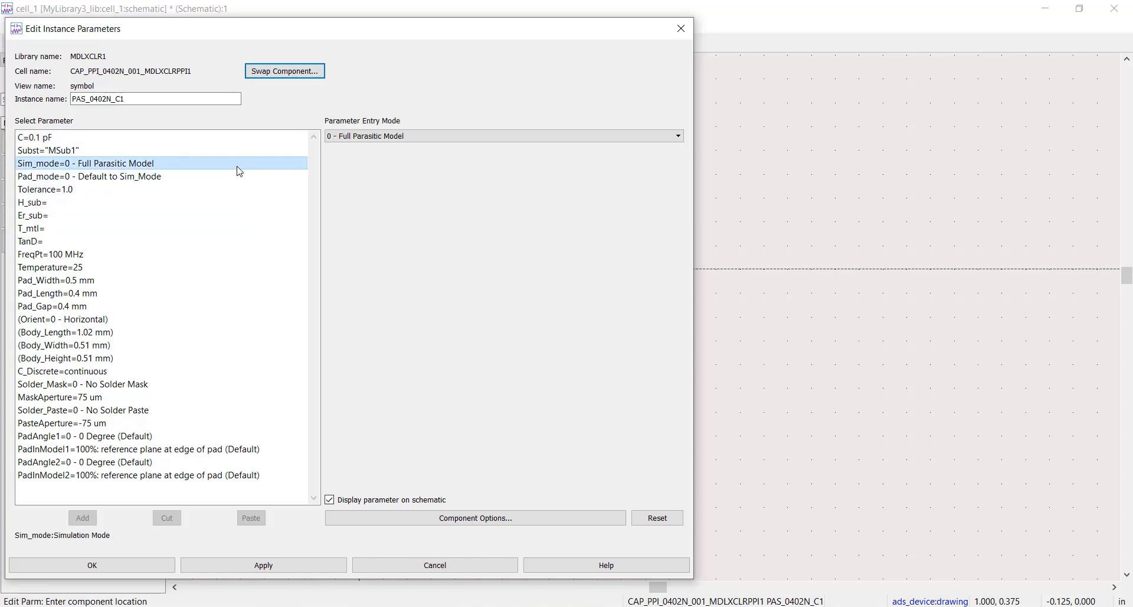
click(240, 177)
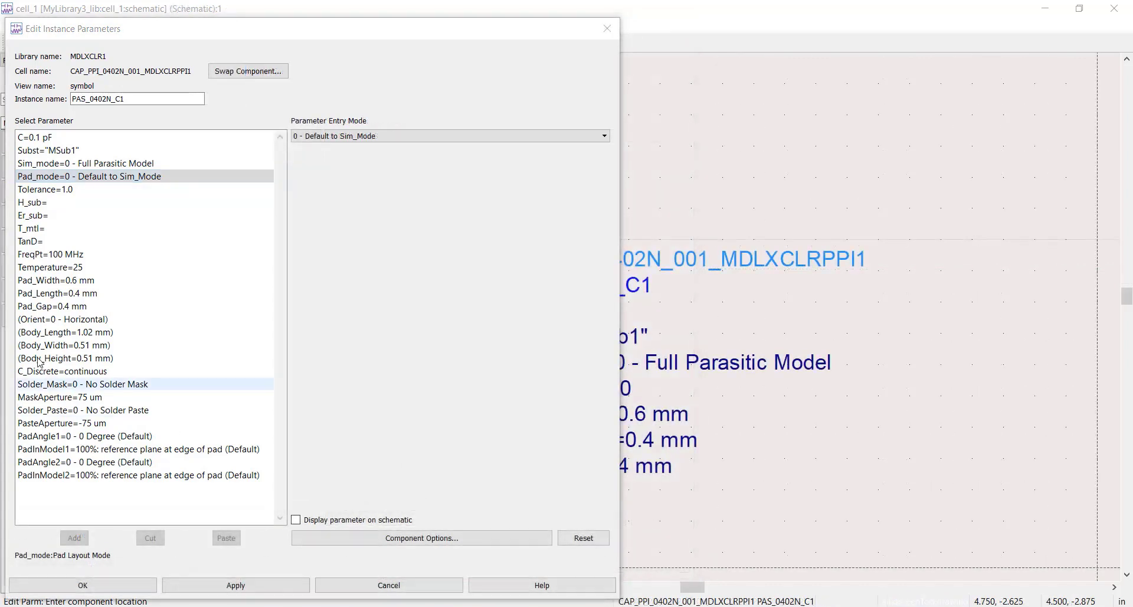
Review the capacitor's Sim_mode, Pad_Width, Pad_Length and Pad_Gap parameters, and switch to another open design window.
click(97, 165)
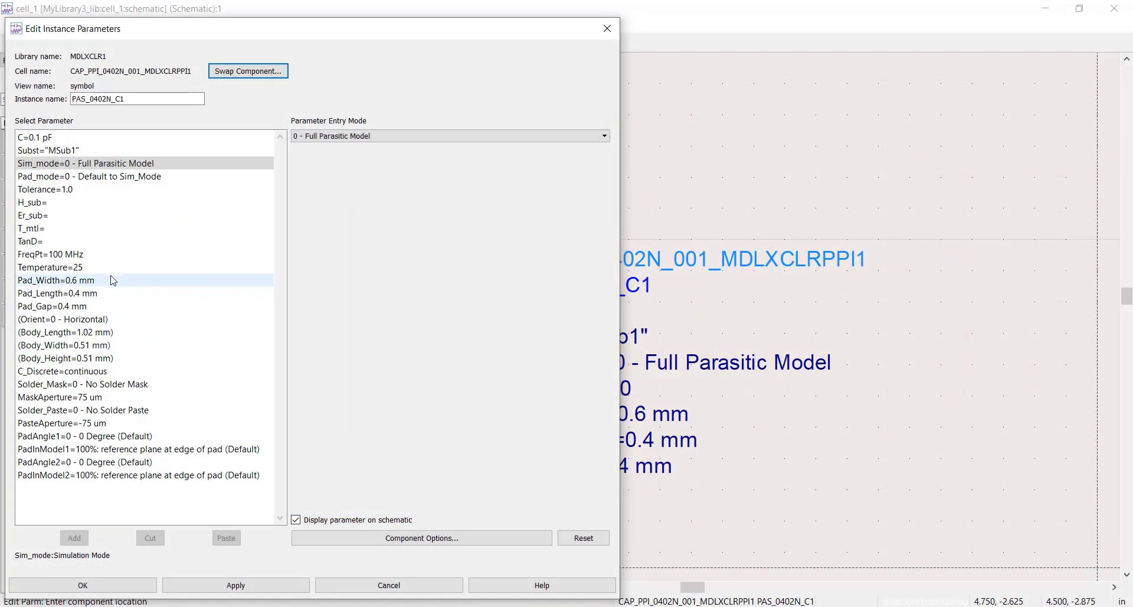
click(111, 280)
click(110, 295)
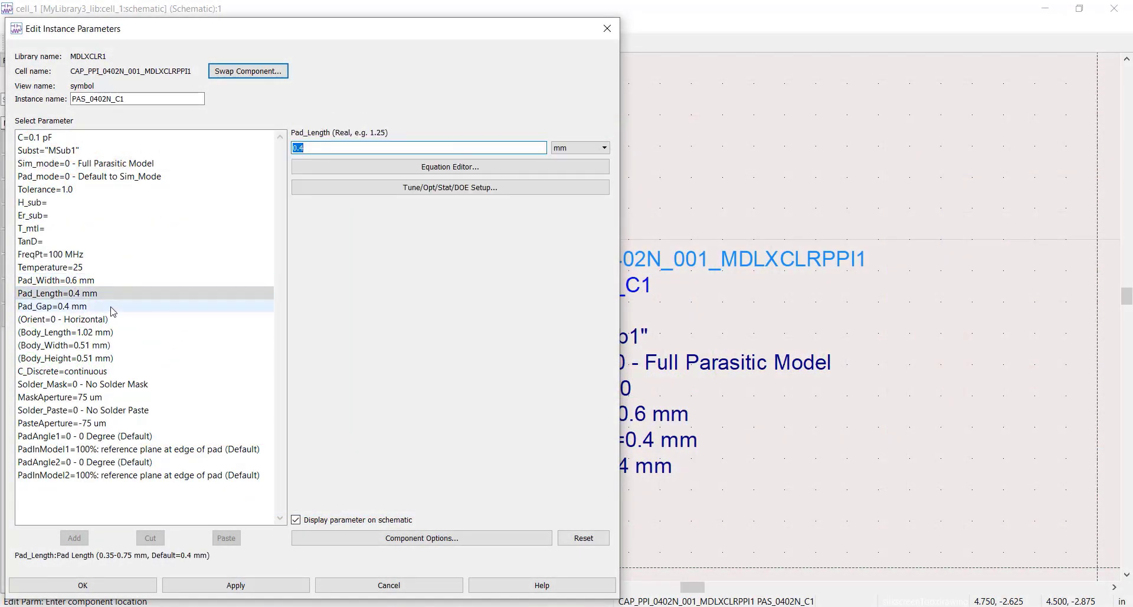
click(114, 309)
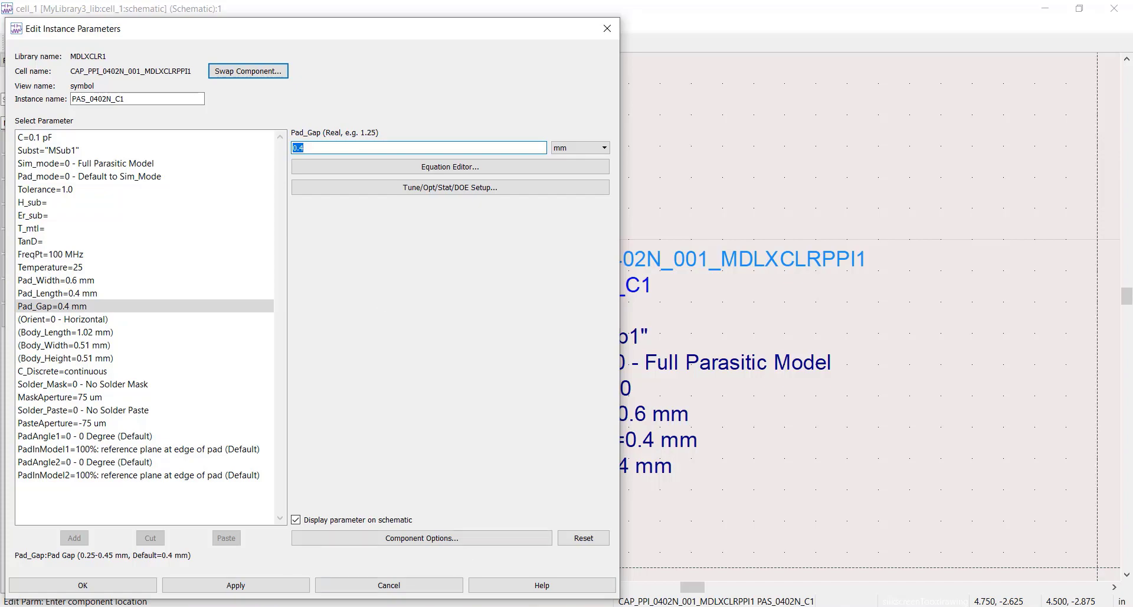
click(347, 606)
click(503, 580)
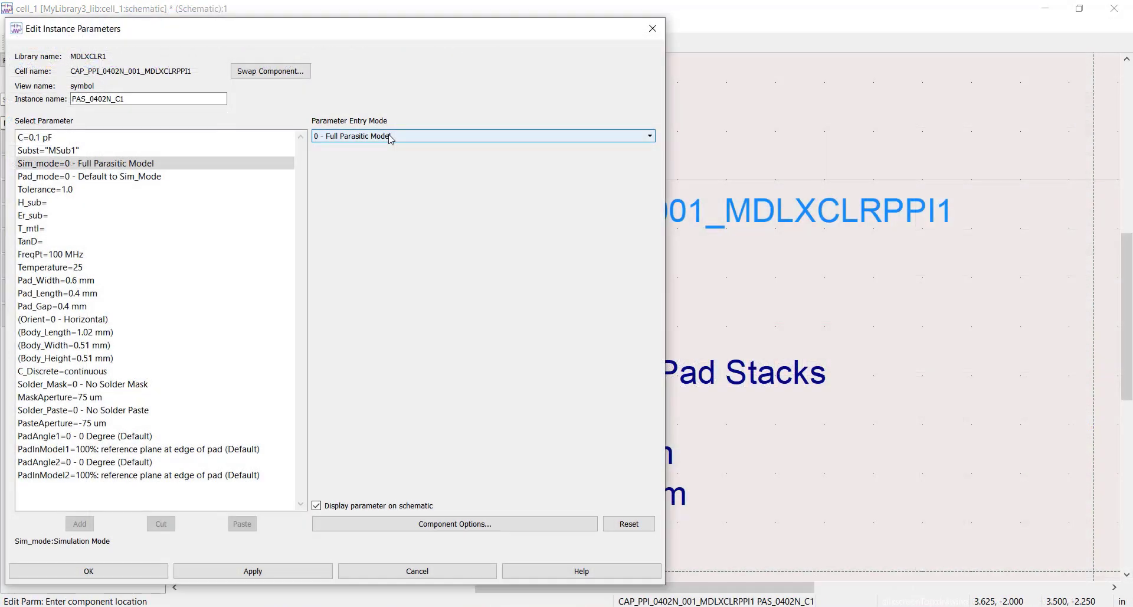
Try Sim_mode 1 - Ideal Model followed by 2 - No Pad Stacks on the capacitor, and switch to its layout.
click(390, 137)
click(392, 154)
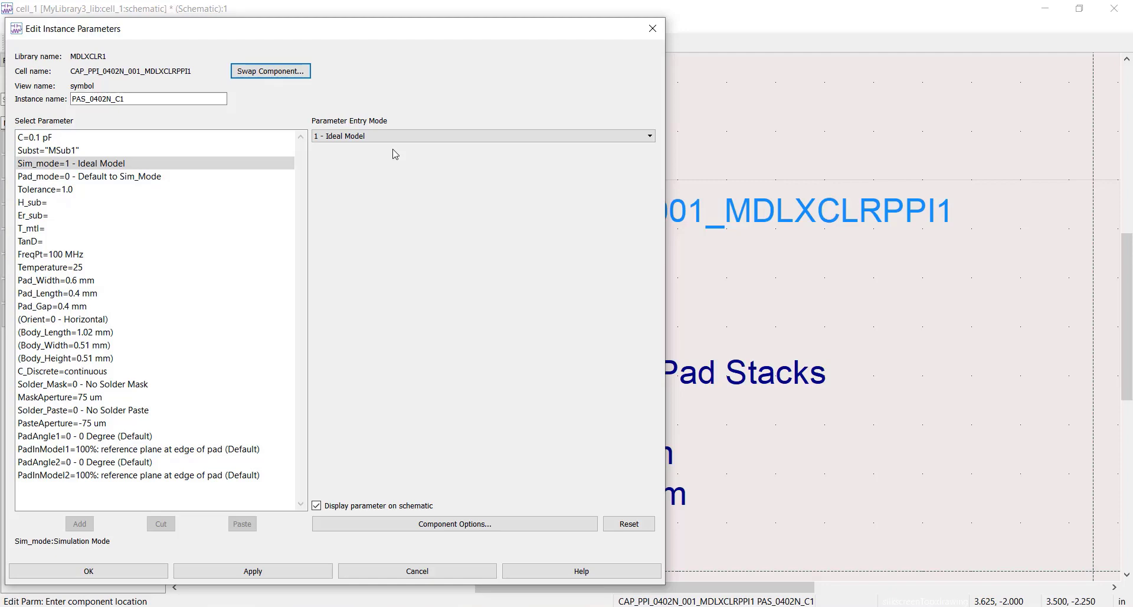
click(393, 136)
click(387, 164)
click(274, 605)
click(426, 568)
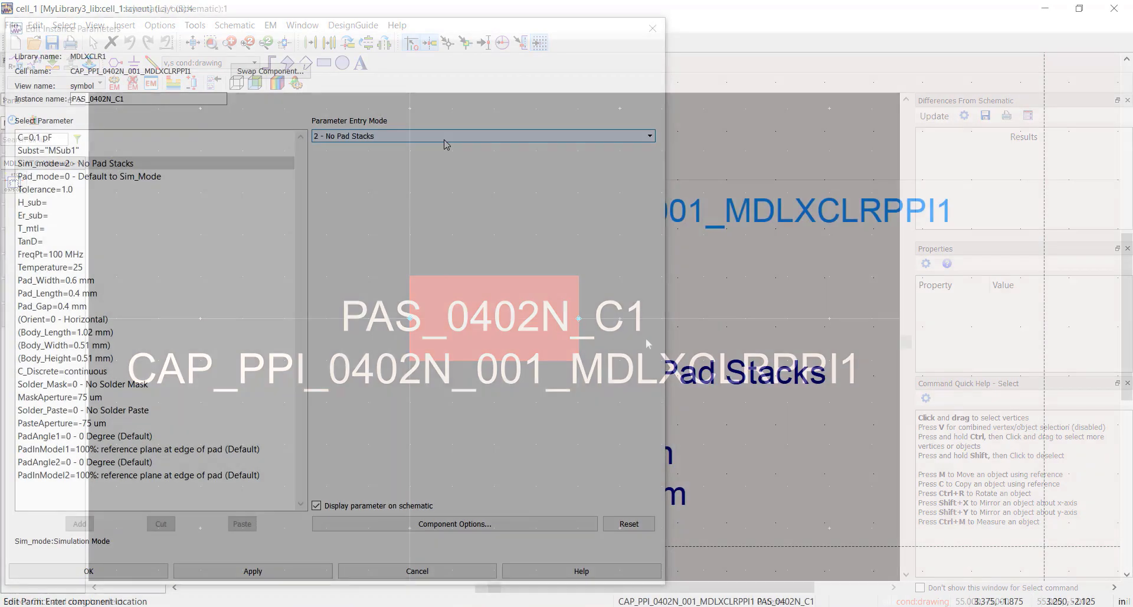
Set Sim_mode to 3 - Simplified Parasitic Model and change Pad_mode to 1 - Pads Always in Layout, finally to 2 - Pads Never in Layout.
click(436, 175)
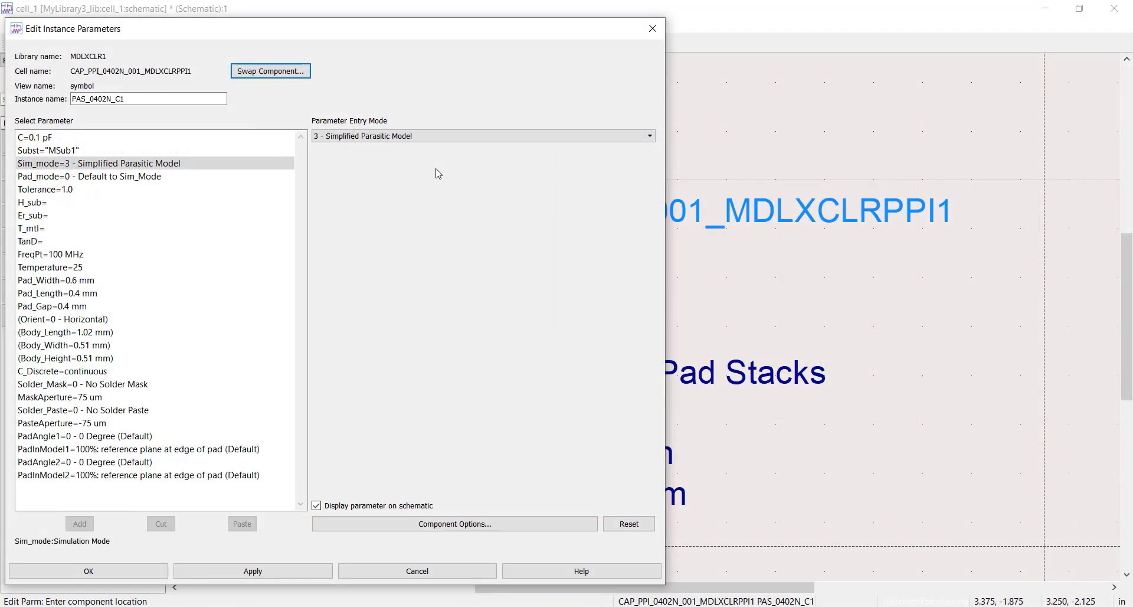
click(163, 176)
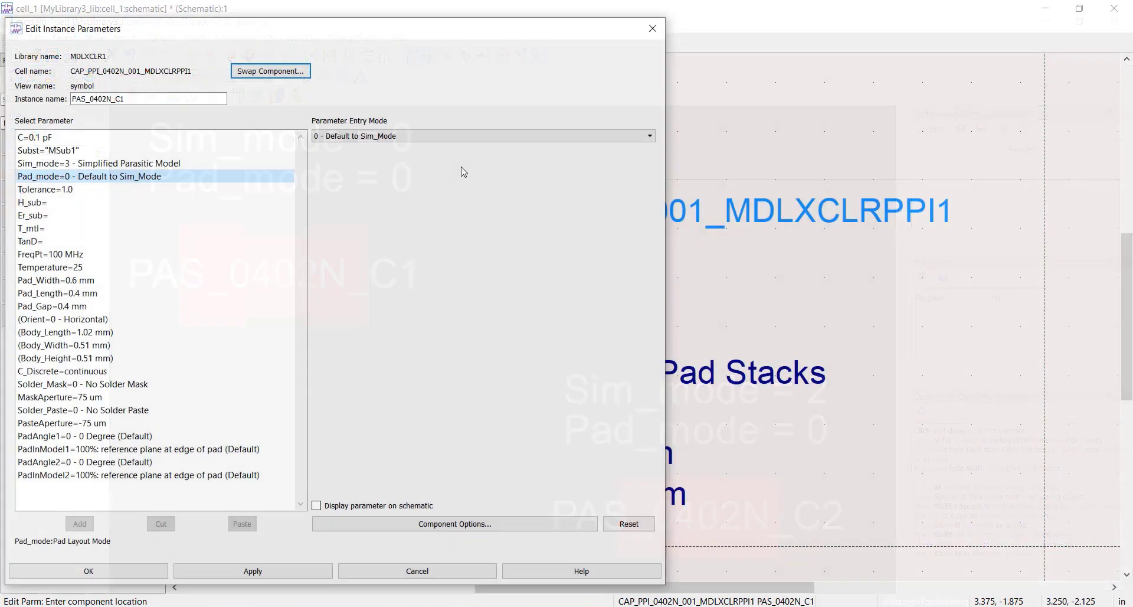
click(448, 142)
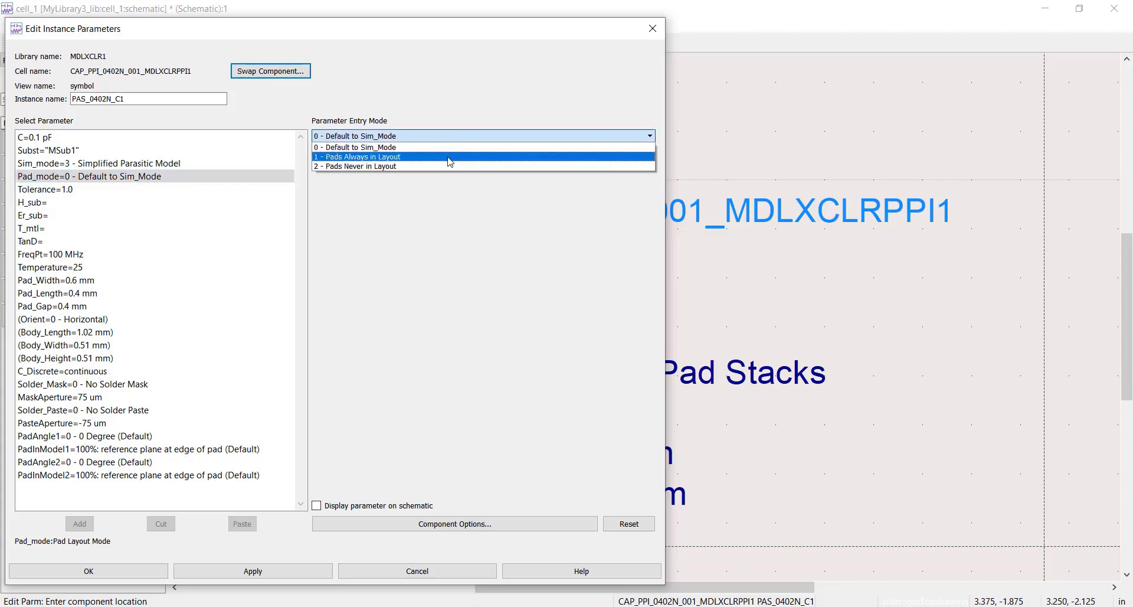
click(448, 156)
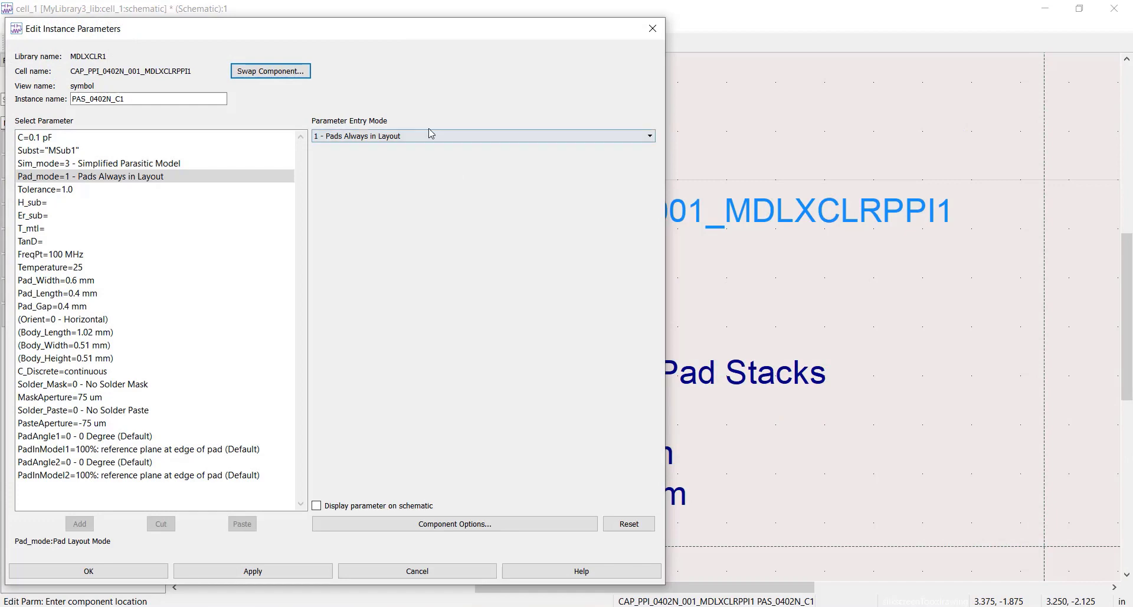
click(430, 135)
click(425, 167)
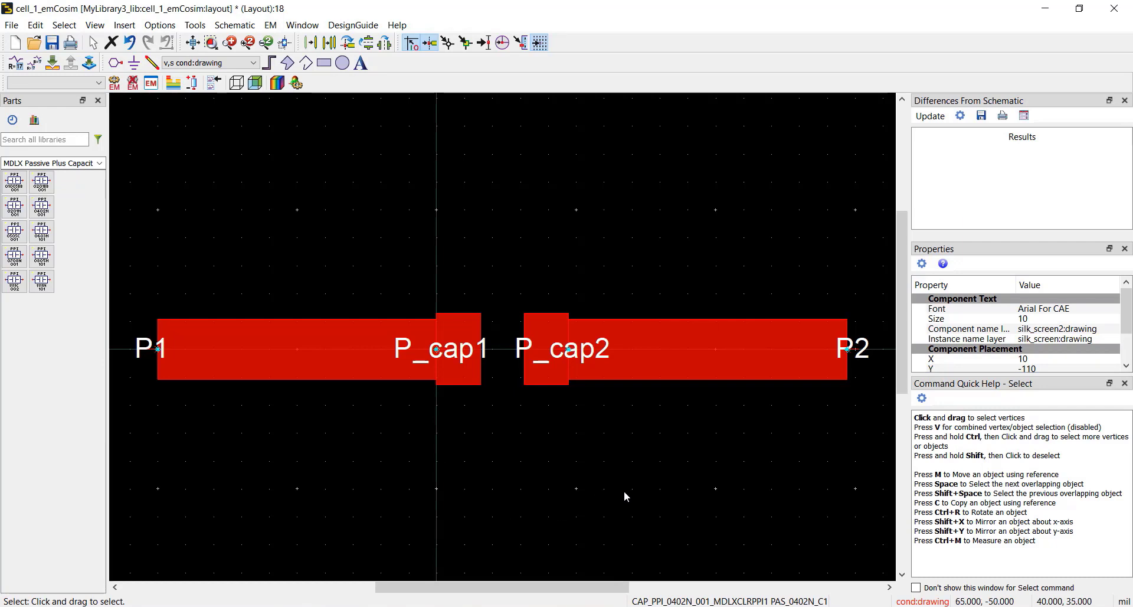
Inspect the properties of the two trace rectangles and the two capacitor pad rectangles in the cell_1_emCosim layout.
click(277, 342)
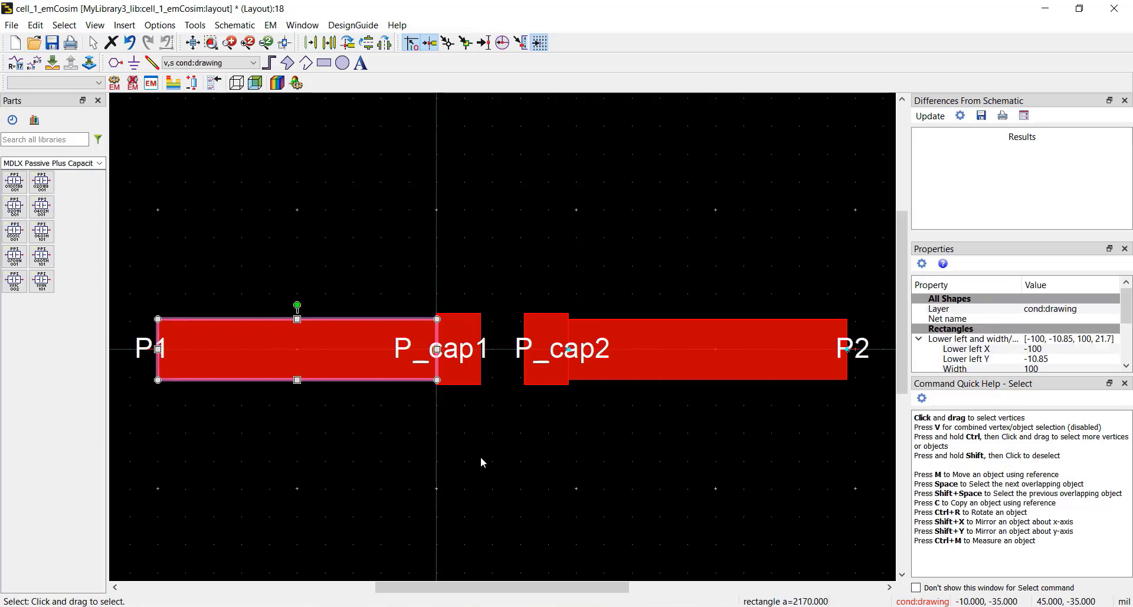
click(769, 372)
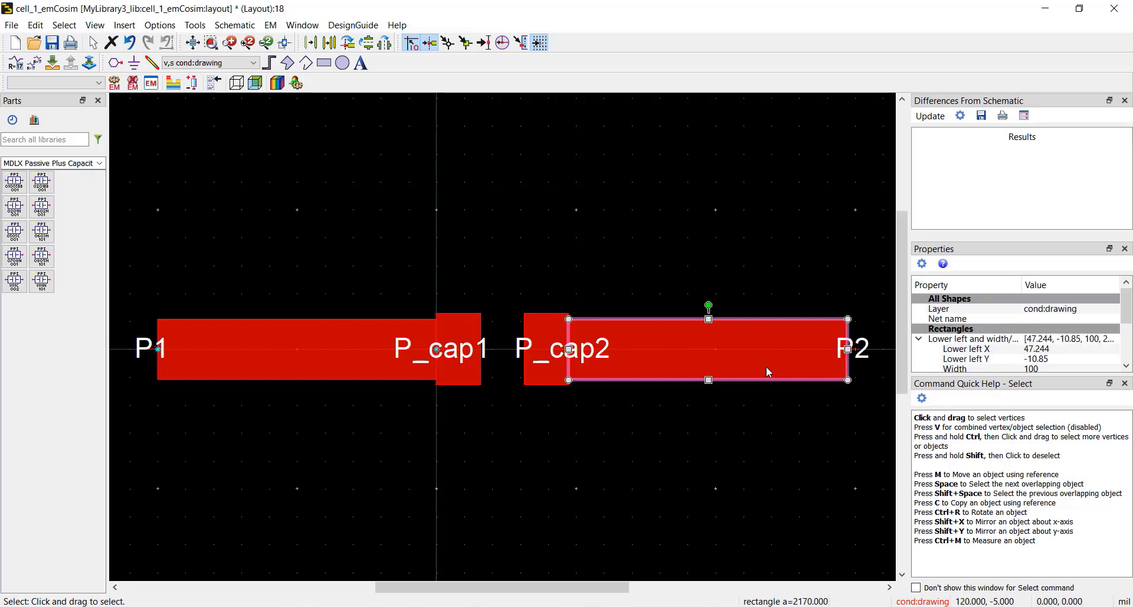
click(466, 321)
click(537, 320)
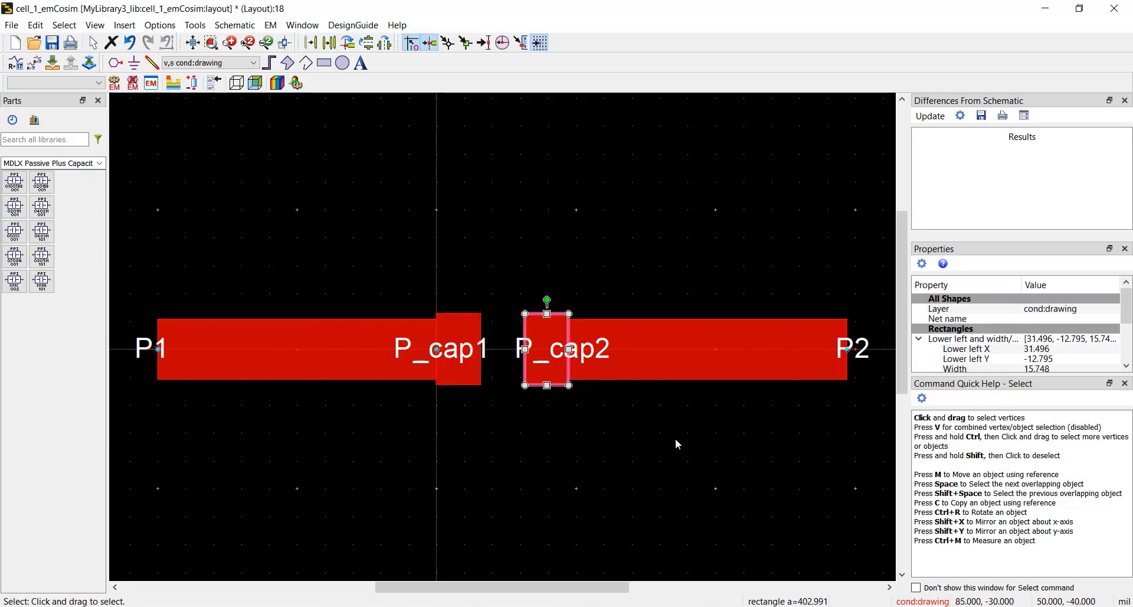
click(698, 447)
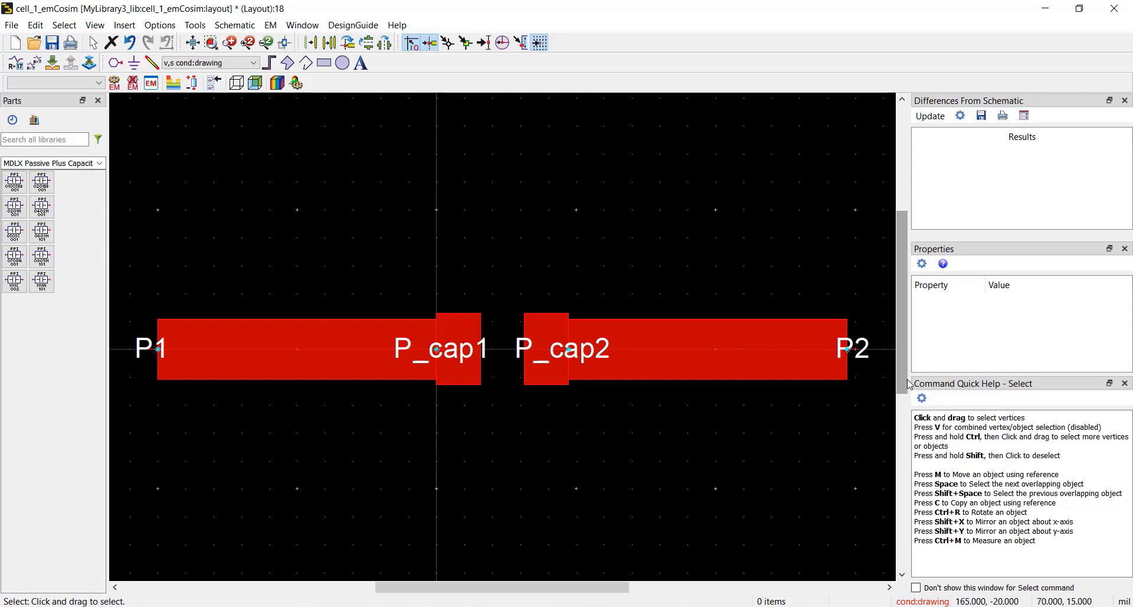
Move the PAS_0402N_C1 capacitor up to X 0, Y -50, aligned beneath the P_cap1 and P_cap2 pads.
drag(905, 388, 905, 434)
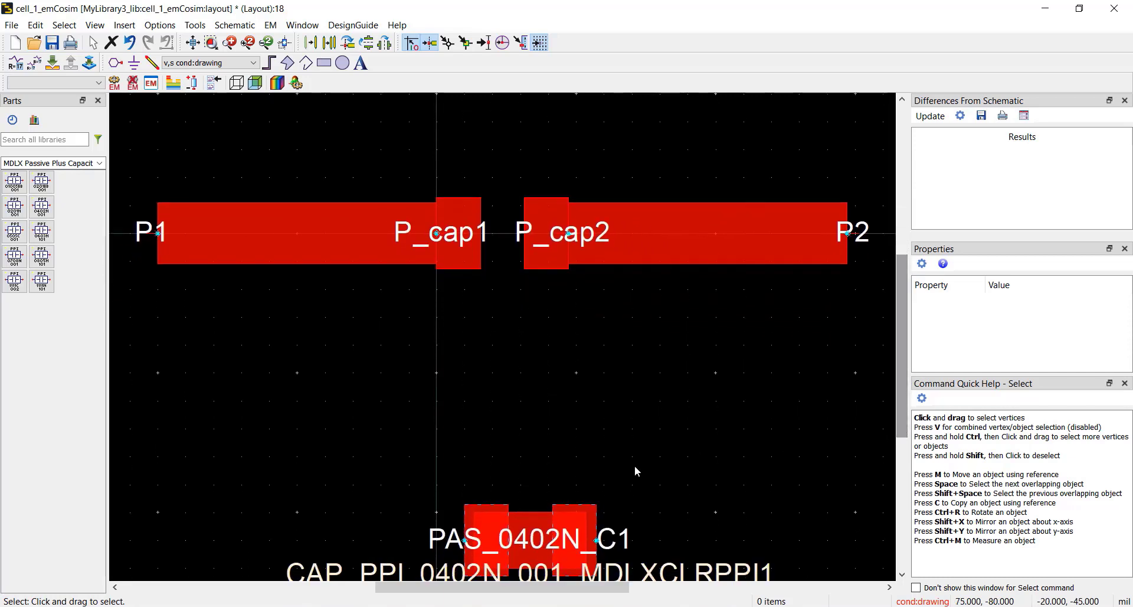
drag(542, 539, 514, 367)
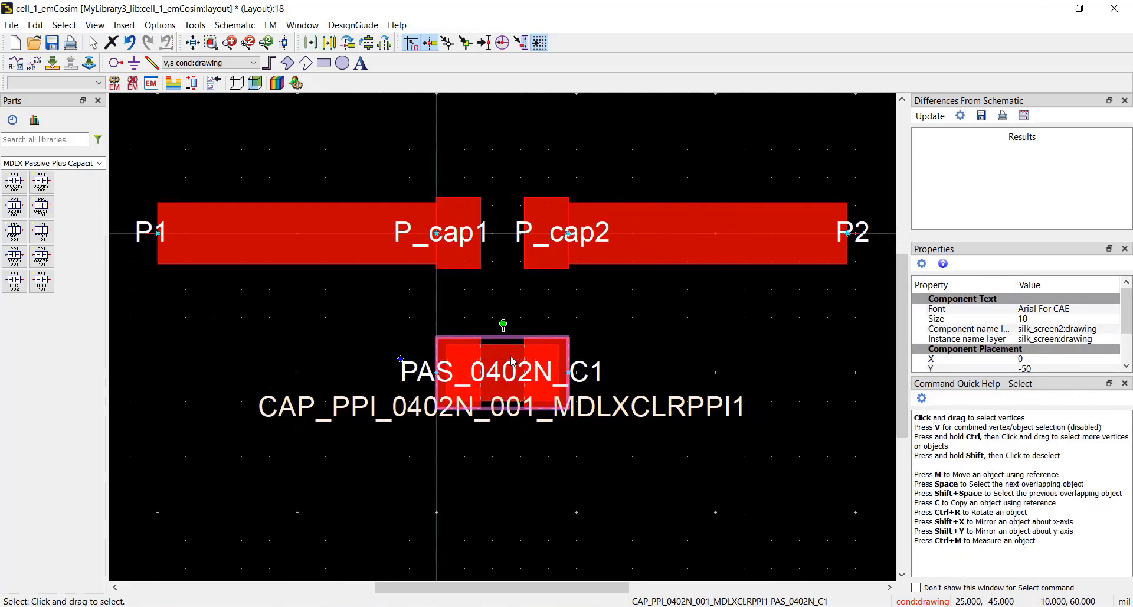
click(417, 324)
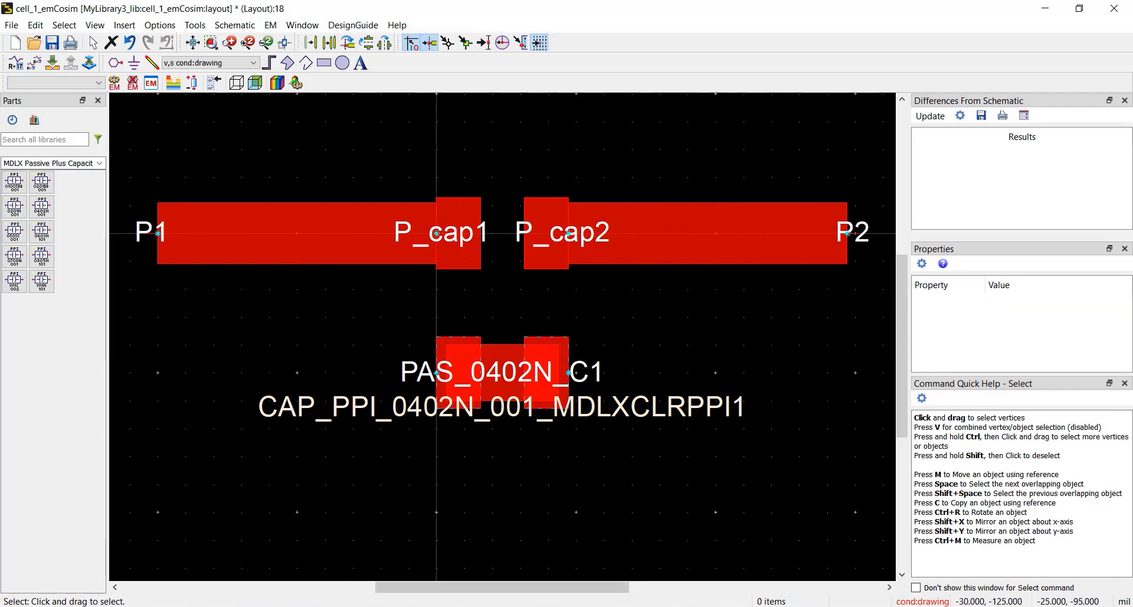
In the cell_2 schematic, move the capacitor onto the two inner pins of the cell_1_emCosim model.
mouse_move(337, 599)
click(303, 548)
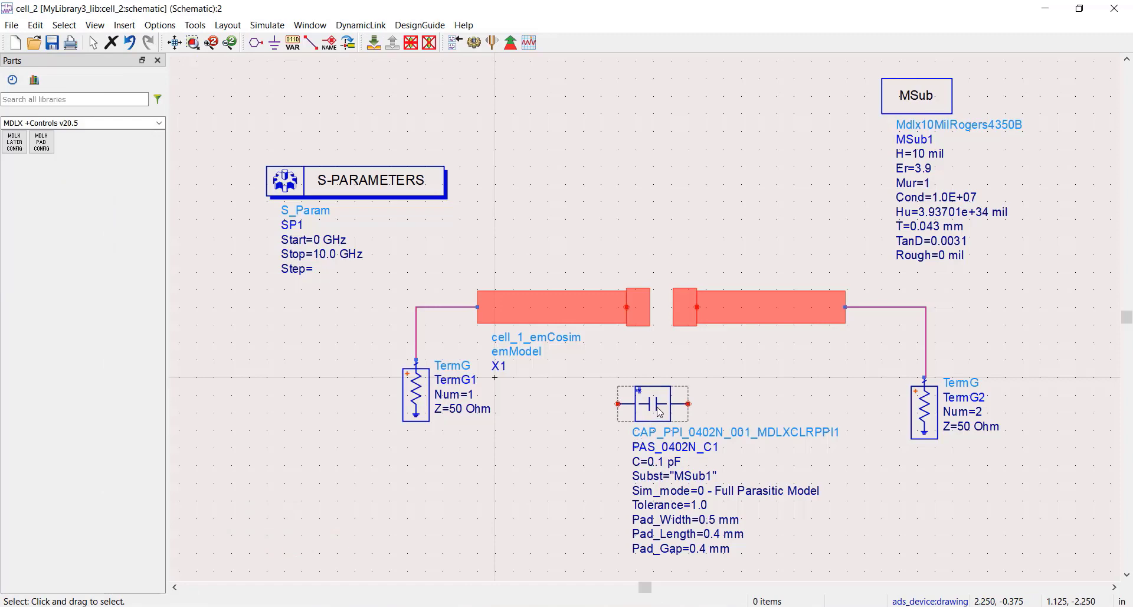
drag(658, 410, 667, 313)
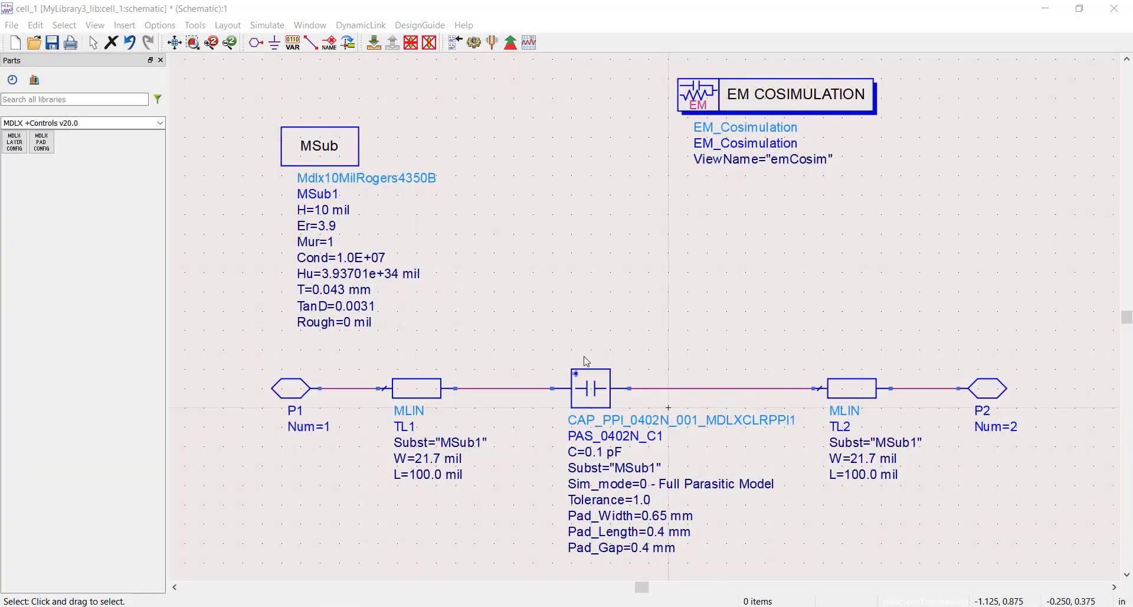
Set the cell_1 capacitor's Pad_mode to 2 - Pads Never in Layout and, in cell_2, move the capacitor between the EM model's inner pins.
double_click(590, 373)
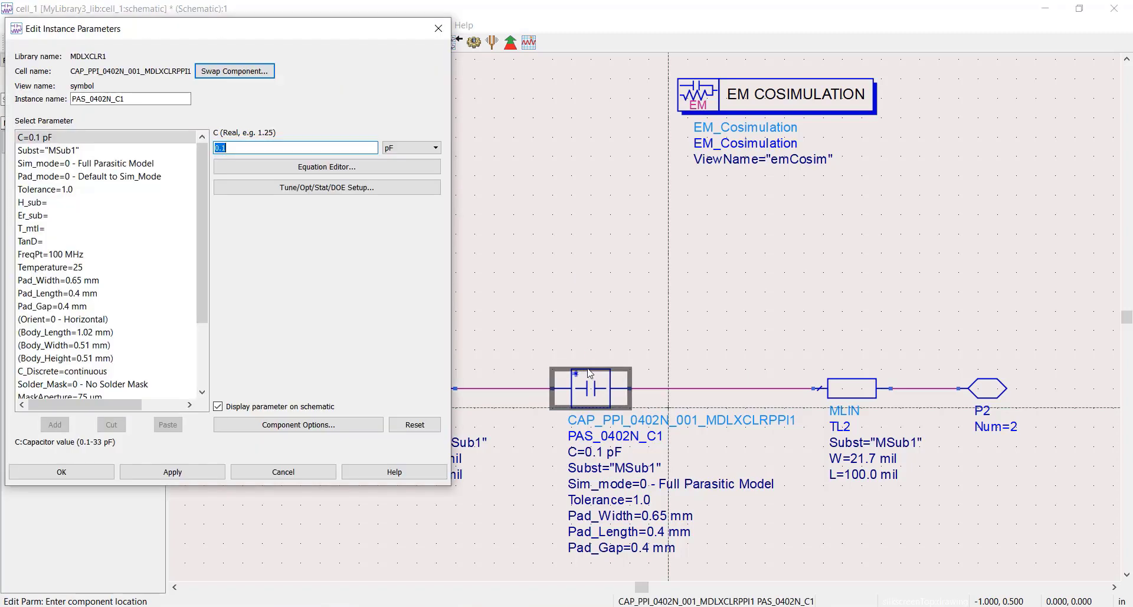
click(150, 167)
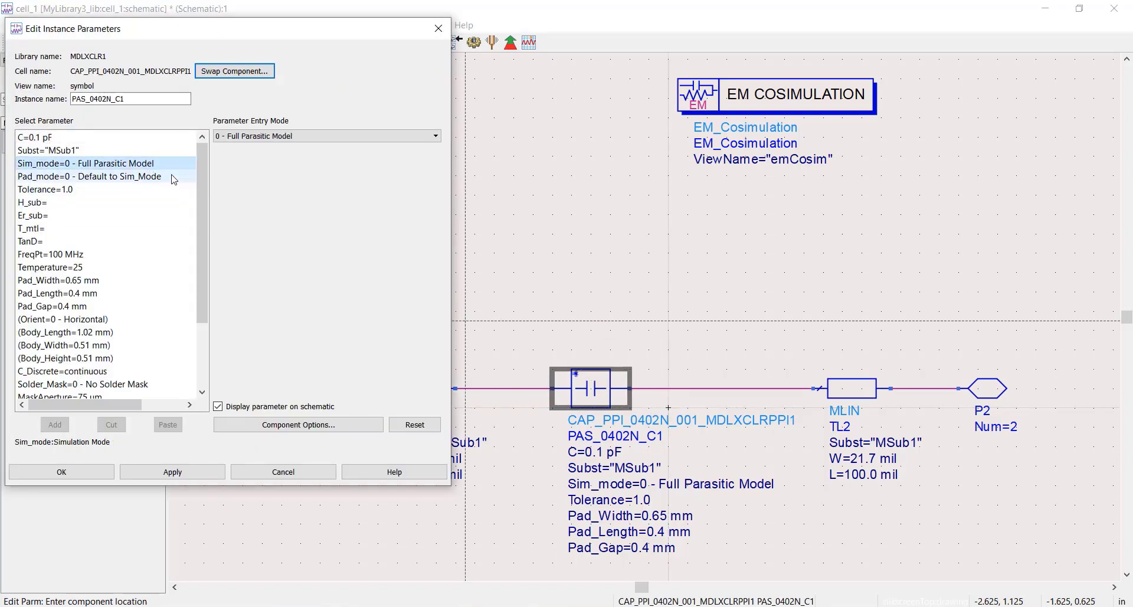
click(174, 177)
click(254, 135)
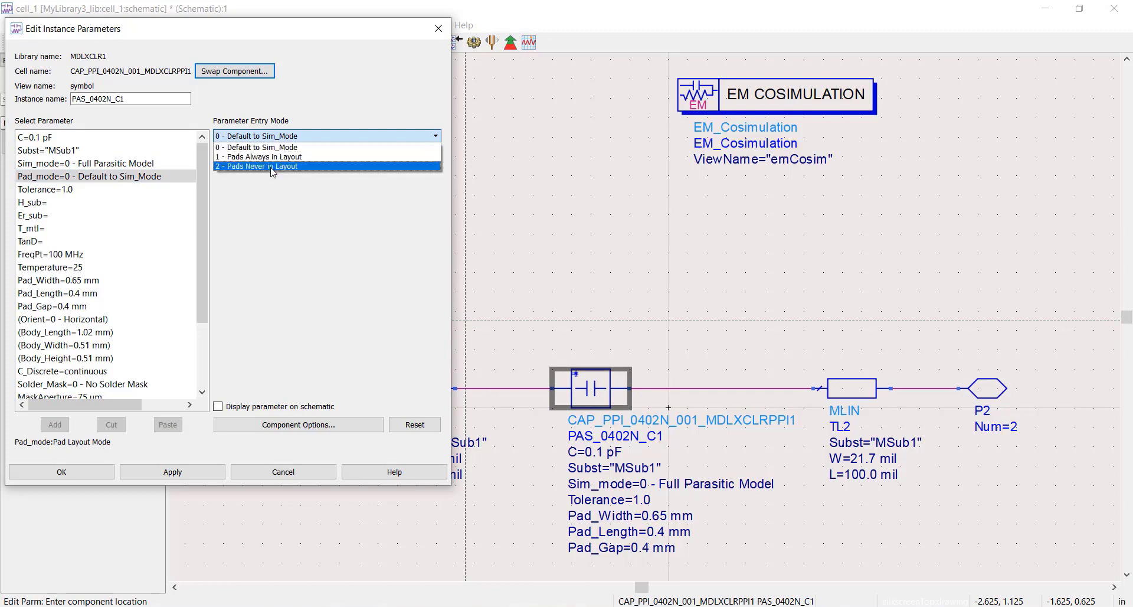
click(272, 166)
click(93, 472)
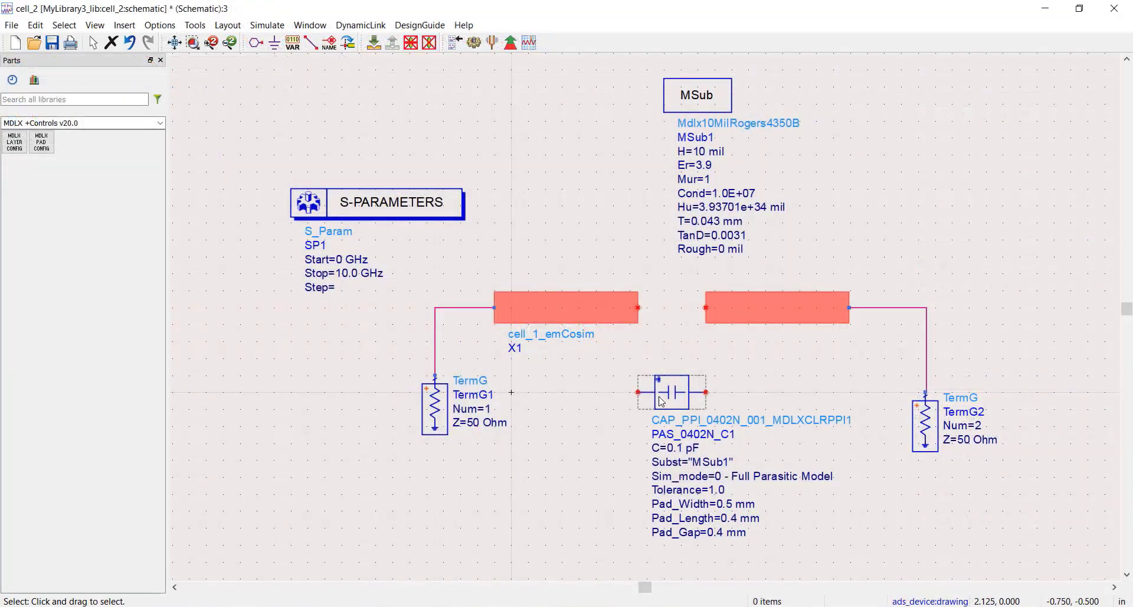
drag(661, 402, 667, 314)
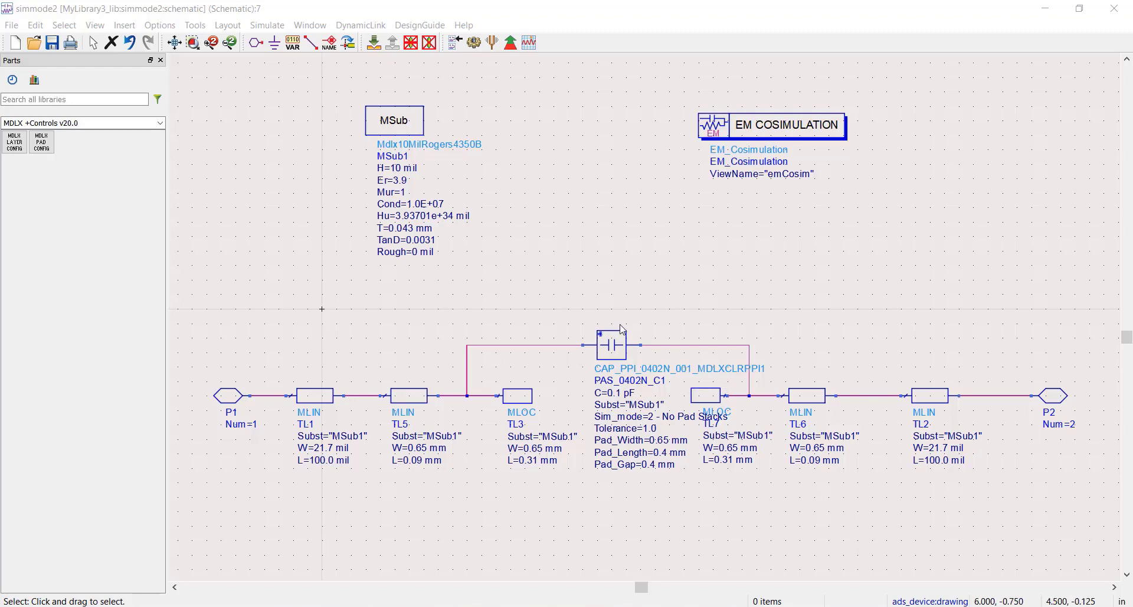
Check the Sim_mode and Pad_mode settings of the capacitor in the simmode2 schematic, leaving the parameters without changes.
double_click(611, 345)
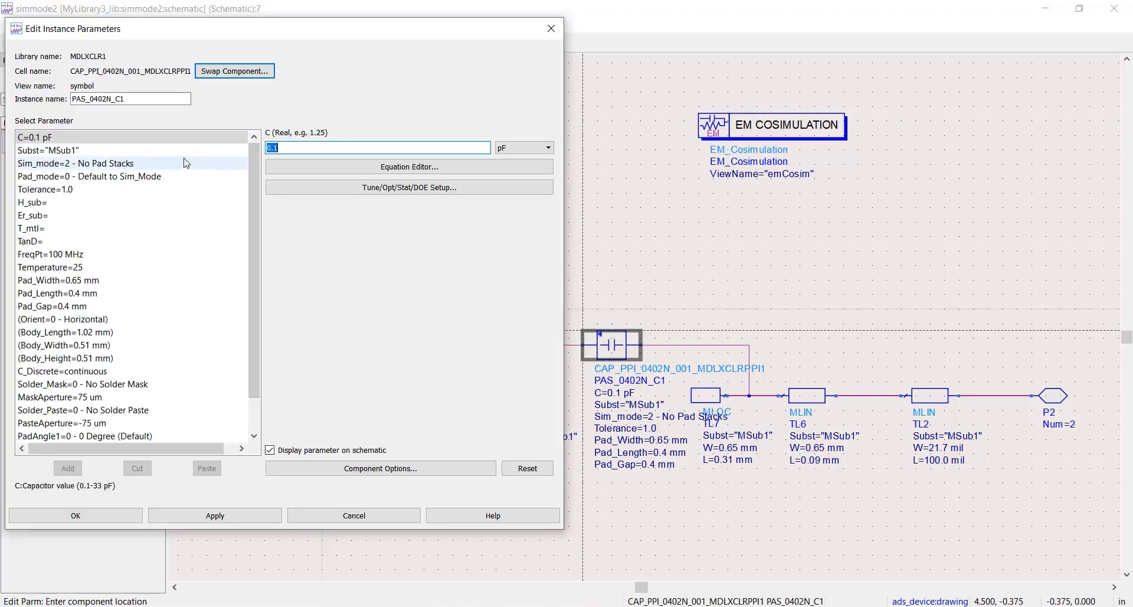
click(186, 163)
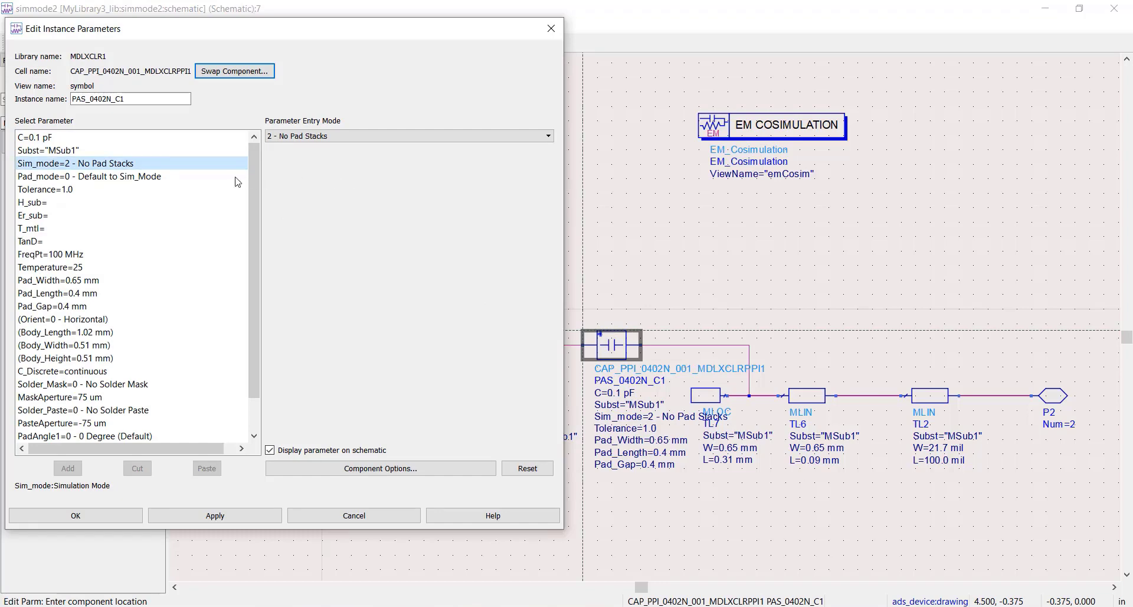
click(210, 177)
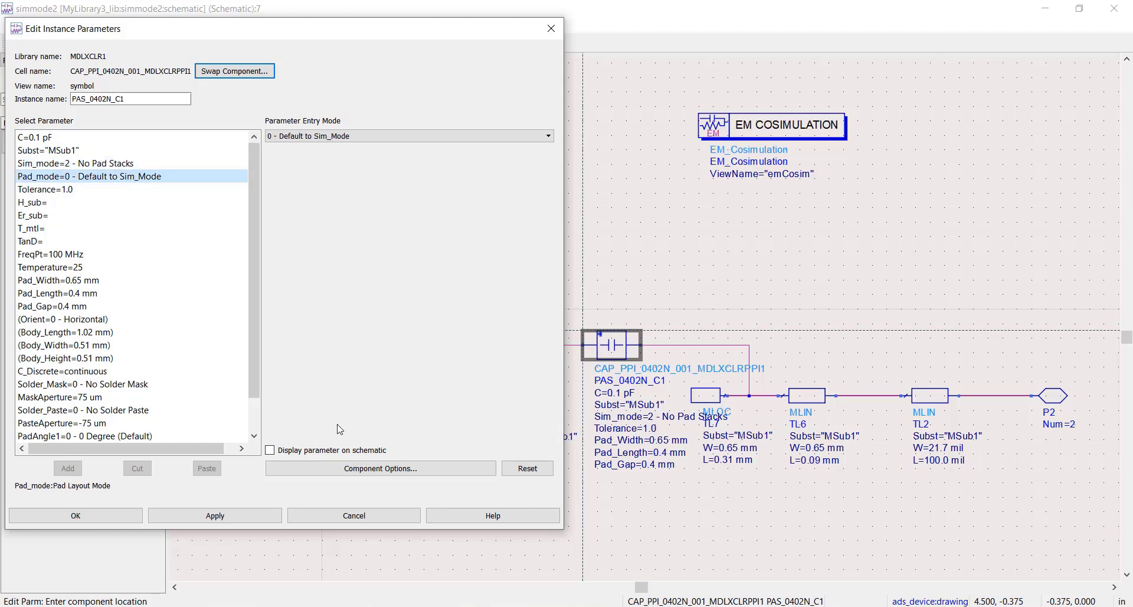
click(400, 515)
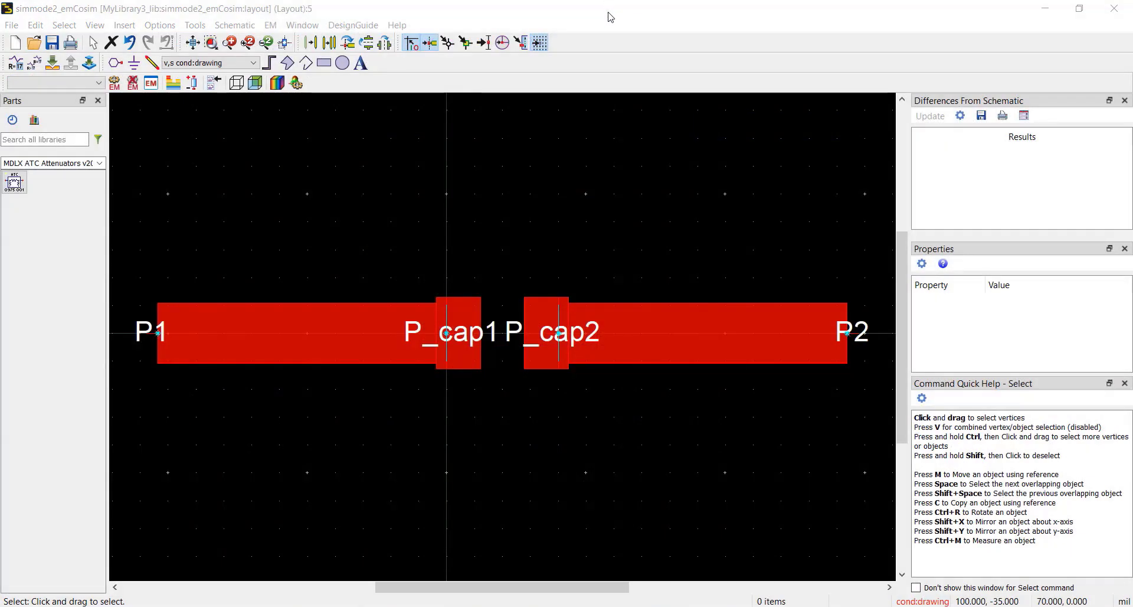
Examine the P_cap1 and P_cap2 pins and their positions on the pads in the simmode2_emCosim layout.
scroll(493, 332, up, 1)
click(492, 333)
scroll(492, 333, up, 1)
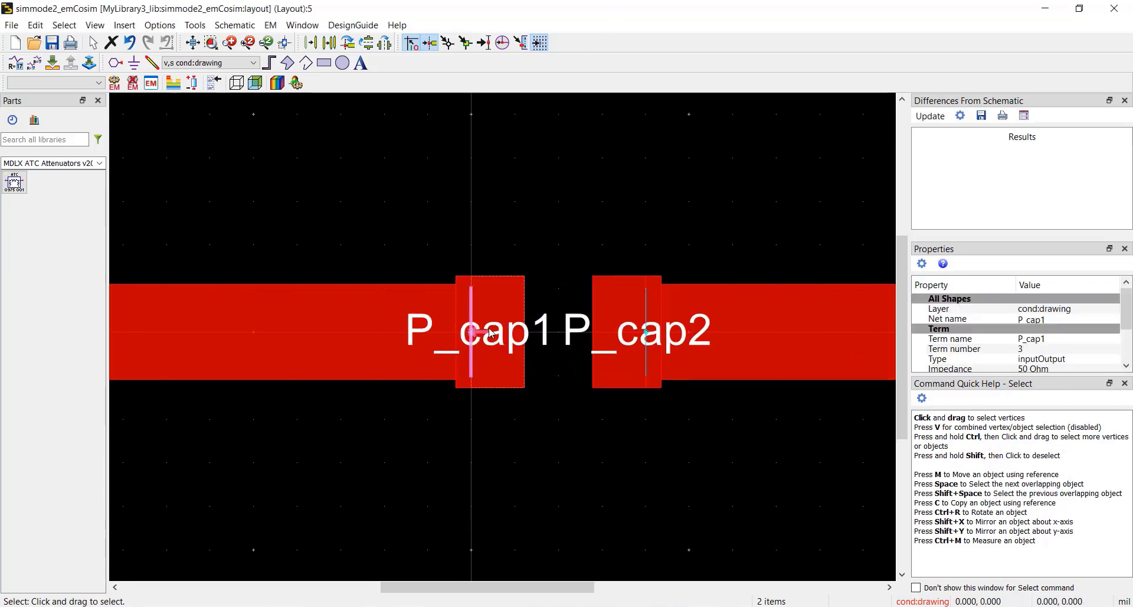
click(630, 334)
scroll(630, 333, up, 2)
scroll(494, 326, down, 2)
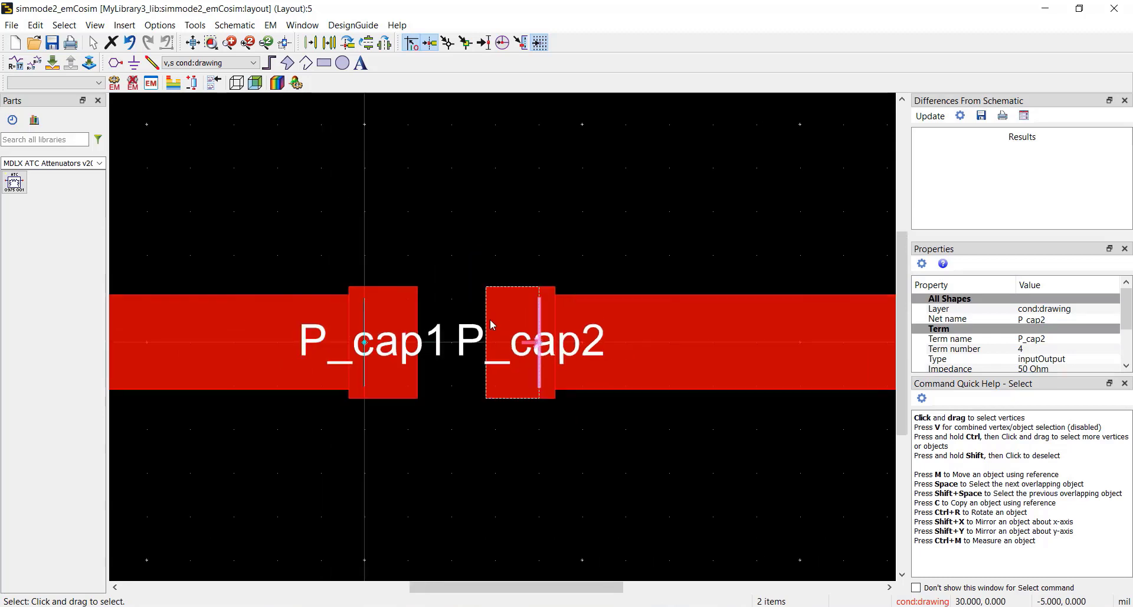
scroll(493, 325, down, 1)
click(483, 265)
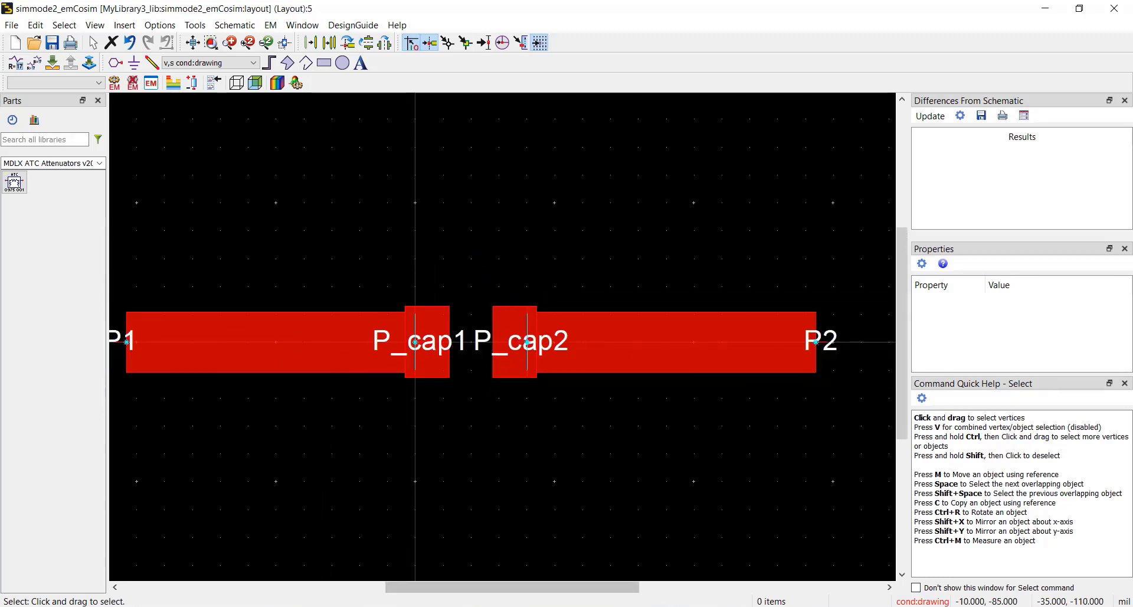
In the cell_3 schematic, move the capacitor onto the two inner pins of the simmode2_emCosim model.
mouse_move(384, 606)
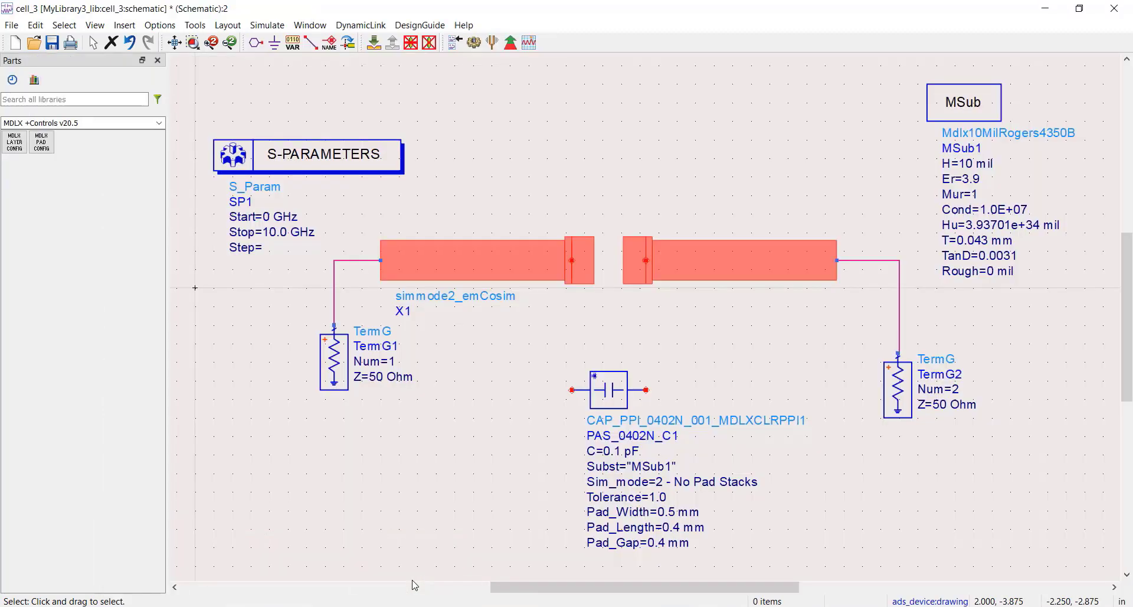
click(408, 584)
drag(593, 386, 593, 255)
Check the Sim_mode setting of the cell_3 capacitor and close its parameters without changes.
double_click(593, 256)
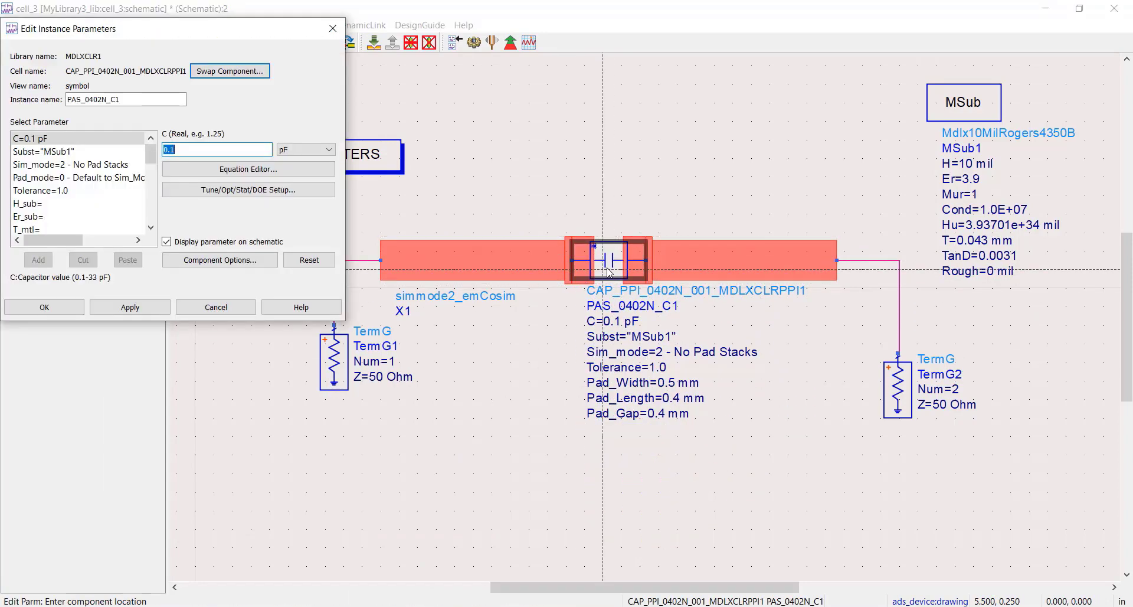
click(121, 165)
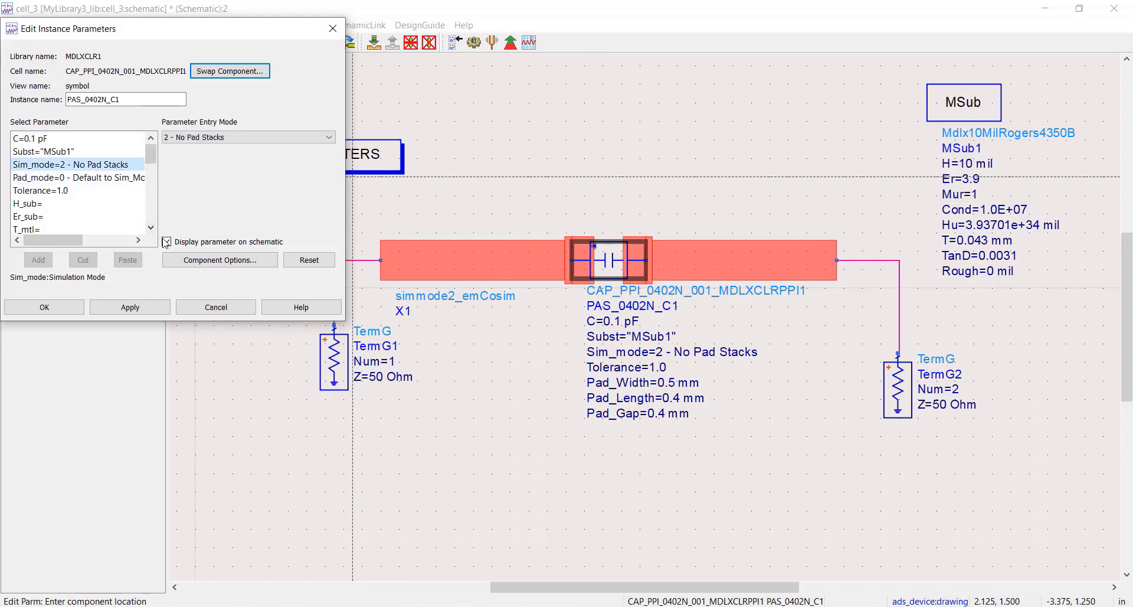
click(208, 307)
click(416, 459)
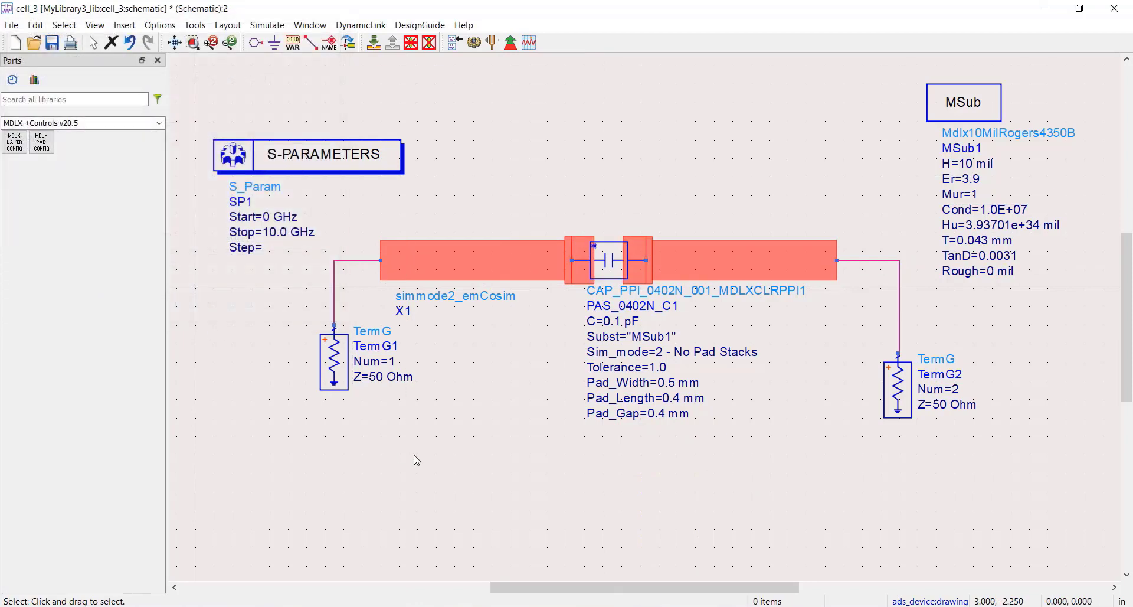